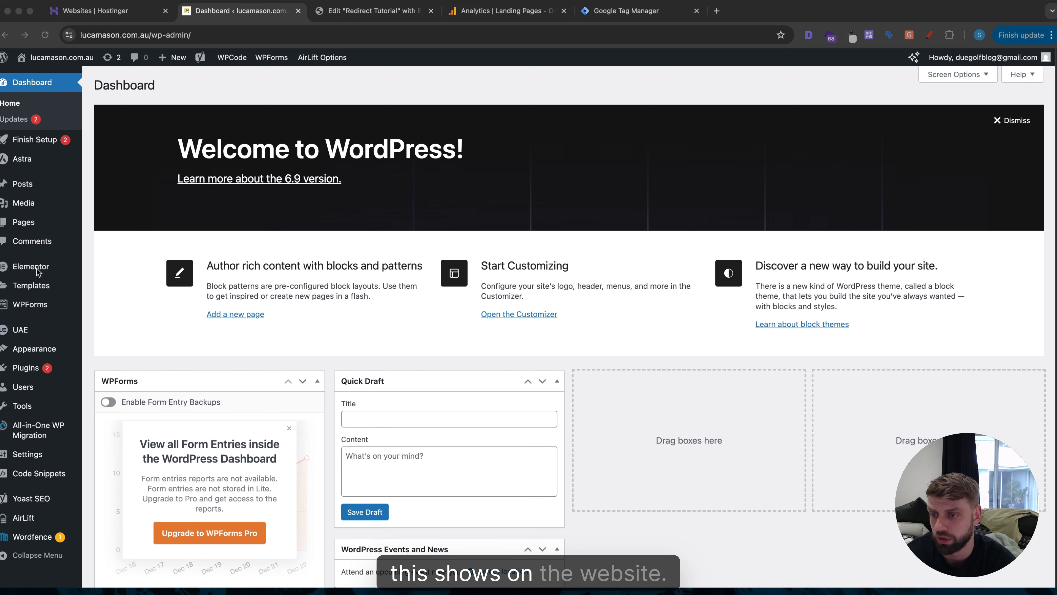
Open the WPForms All Forms overview to check the form's redirect.
left_click(23, 307)
mouse_move(23, 307)
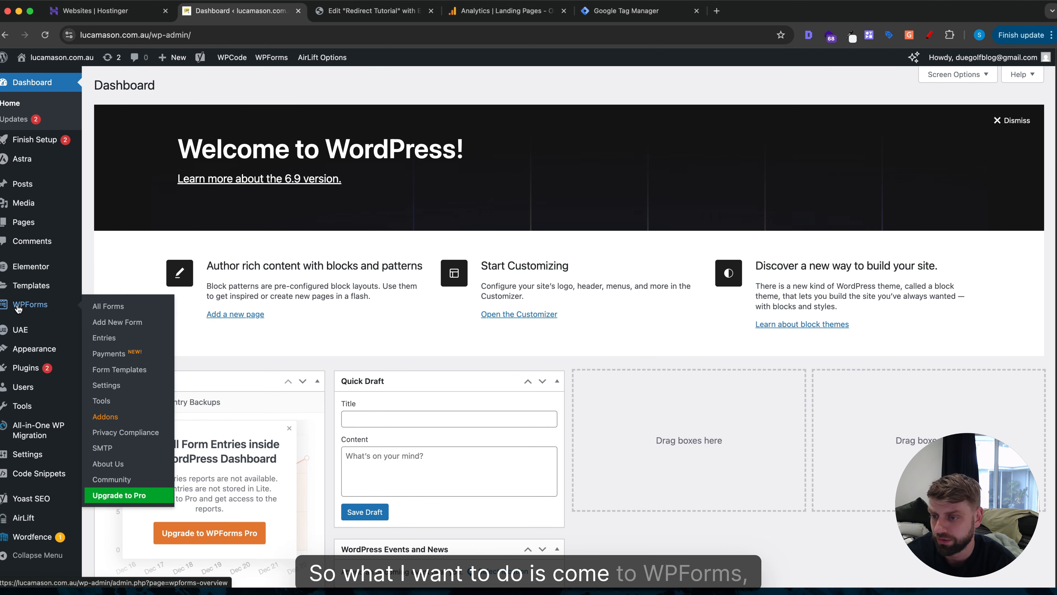
left_click(108, 306)
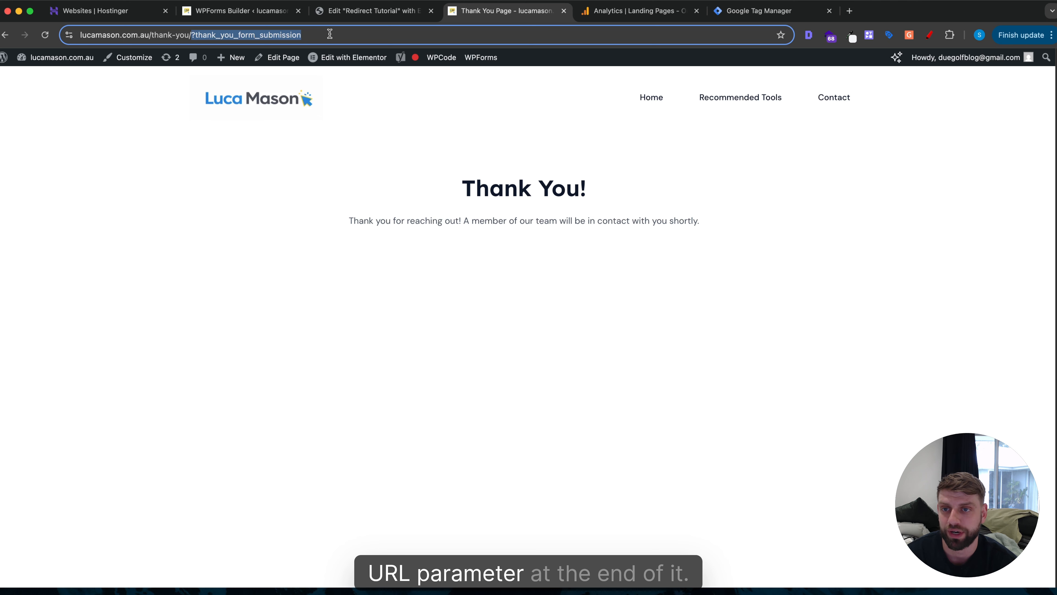
Select the thank_you_form_submission parameter, then the full thank-you page address.
left_click_drag(217, 35, 329, 35)
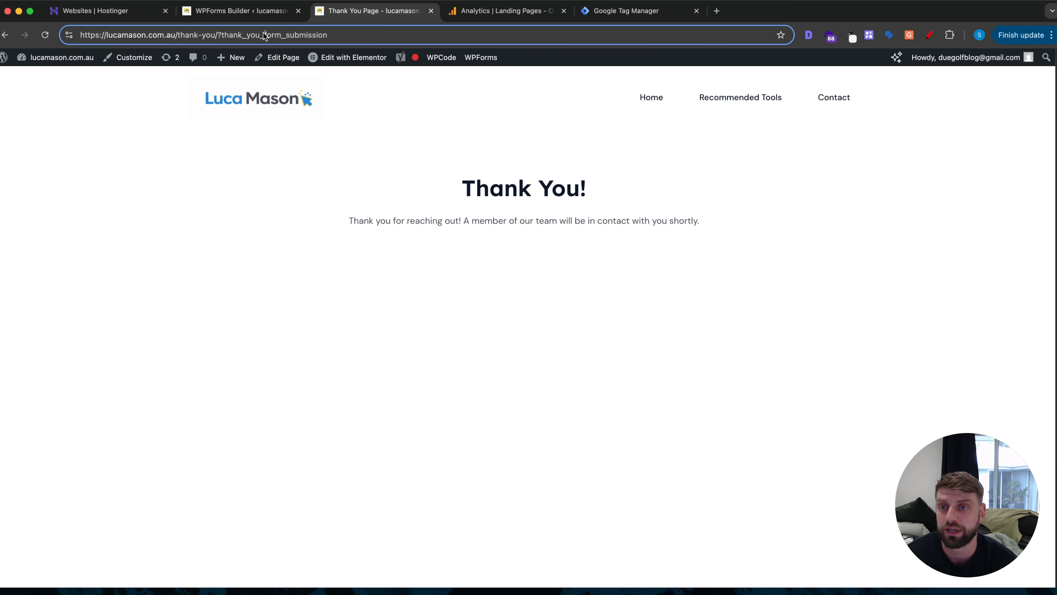
double_click(244, 34)
triple_click(244, 34)
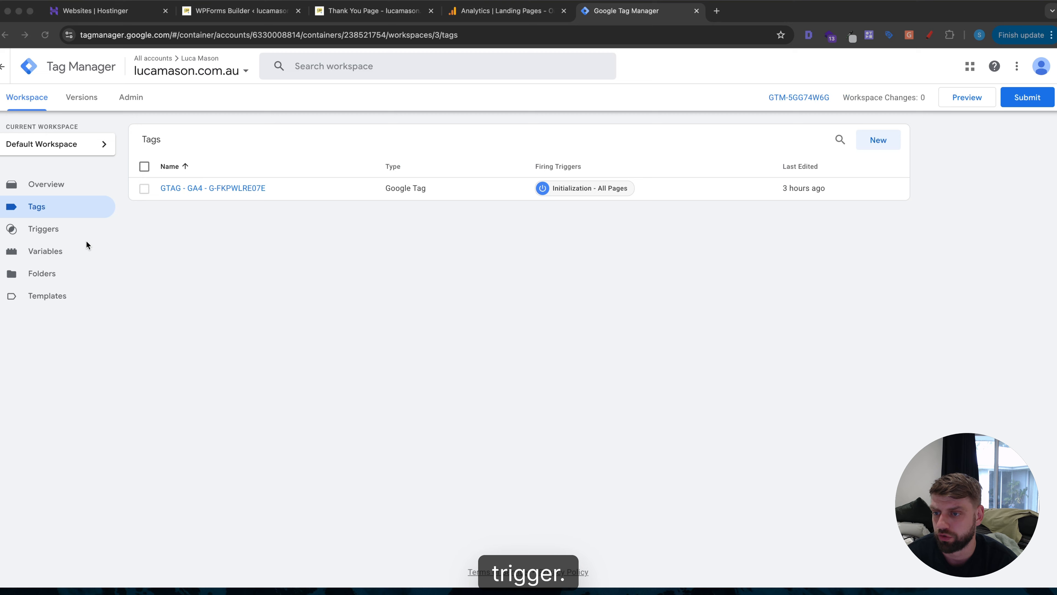
Start a new DOM Ready trigger limited to some DOM Ready events.
left_click(50, 219)
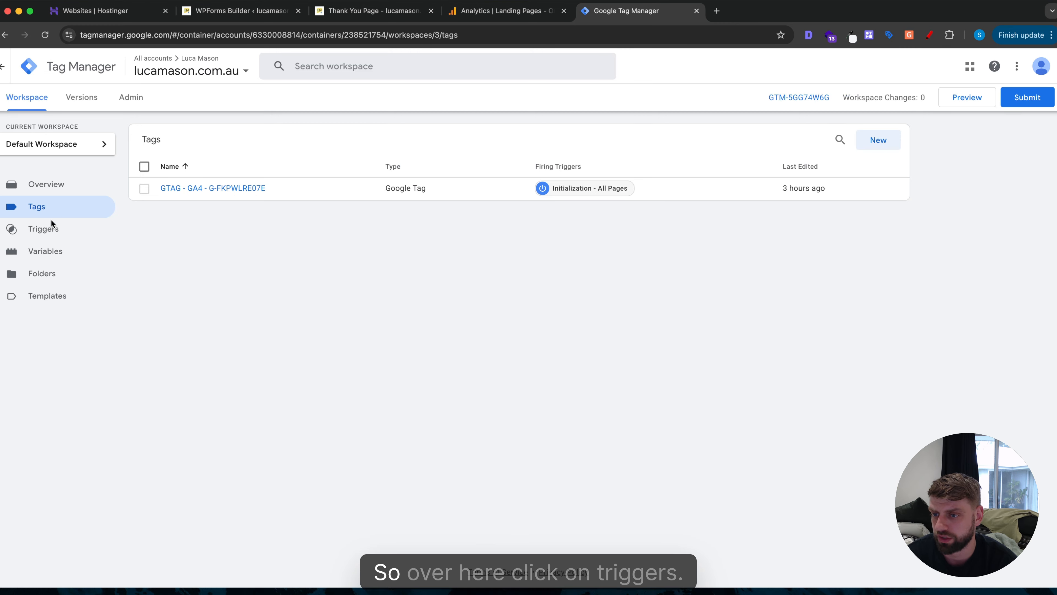
left_click(37, 232)
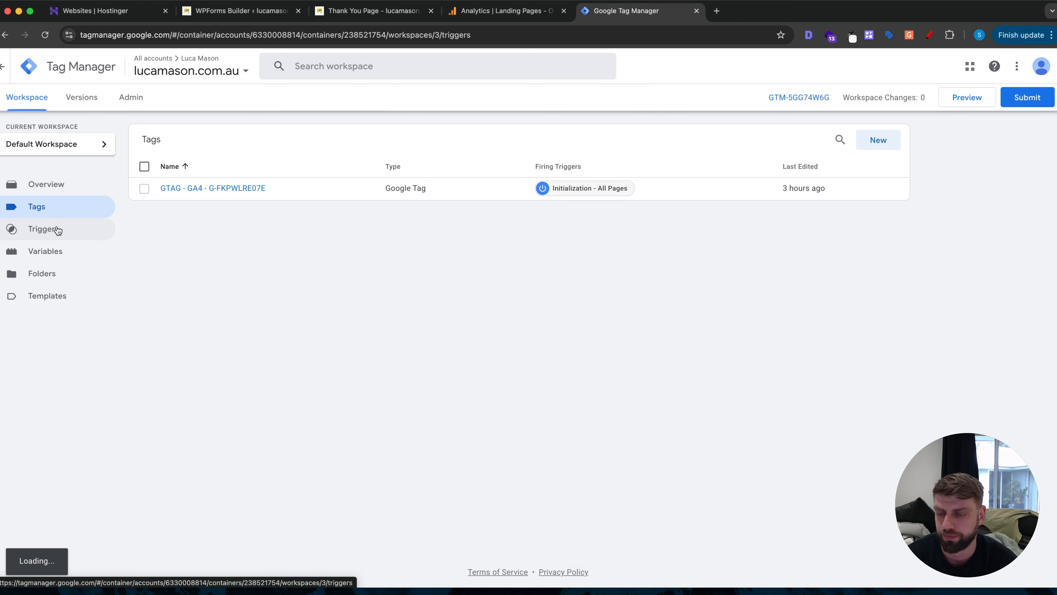
left_click(883, 144)
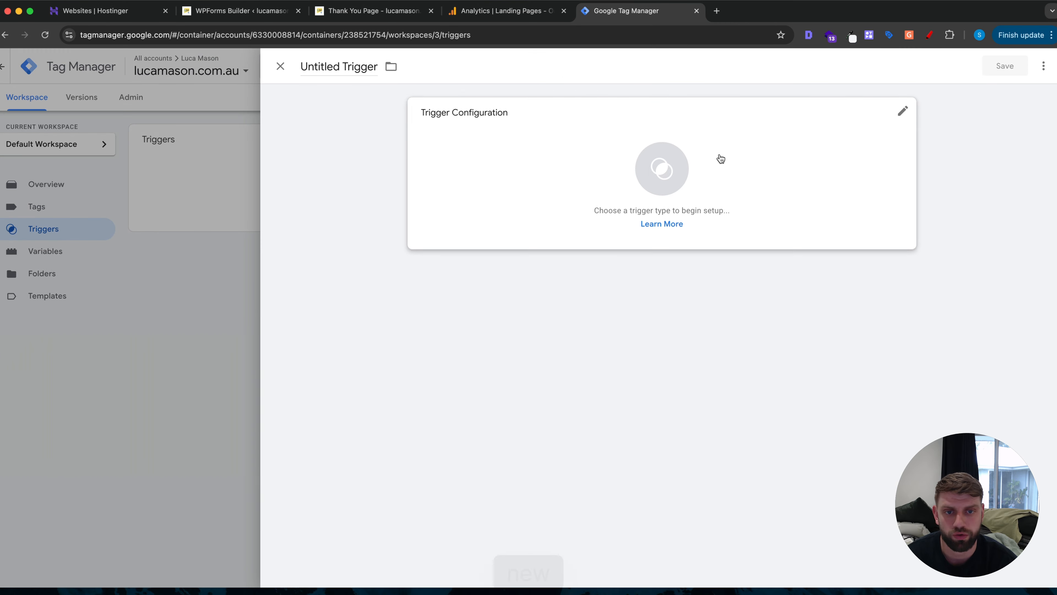
left_click(479, 132)
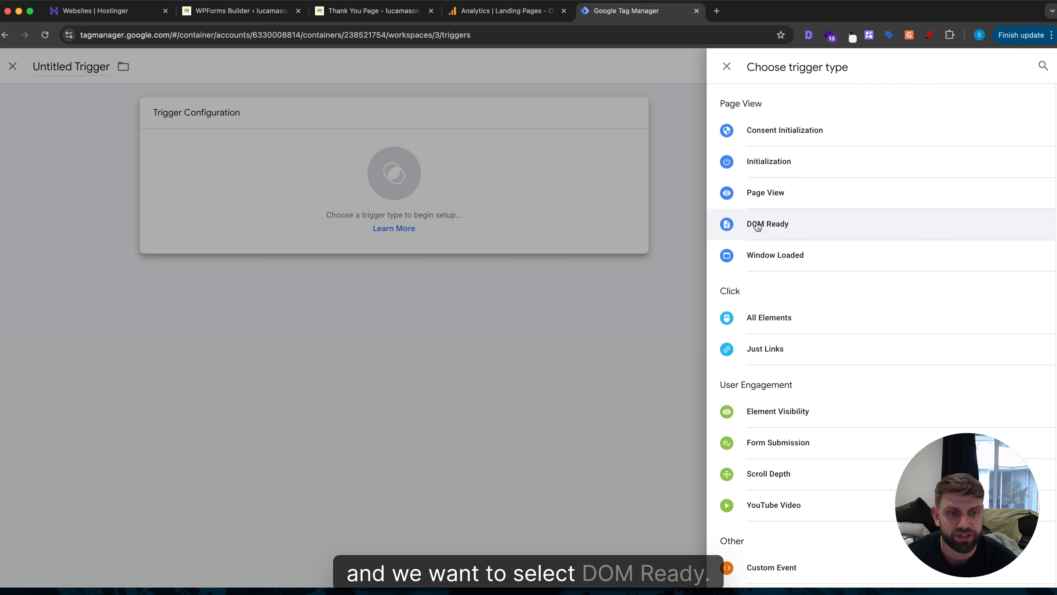
left_click(779, 224)
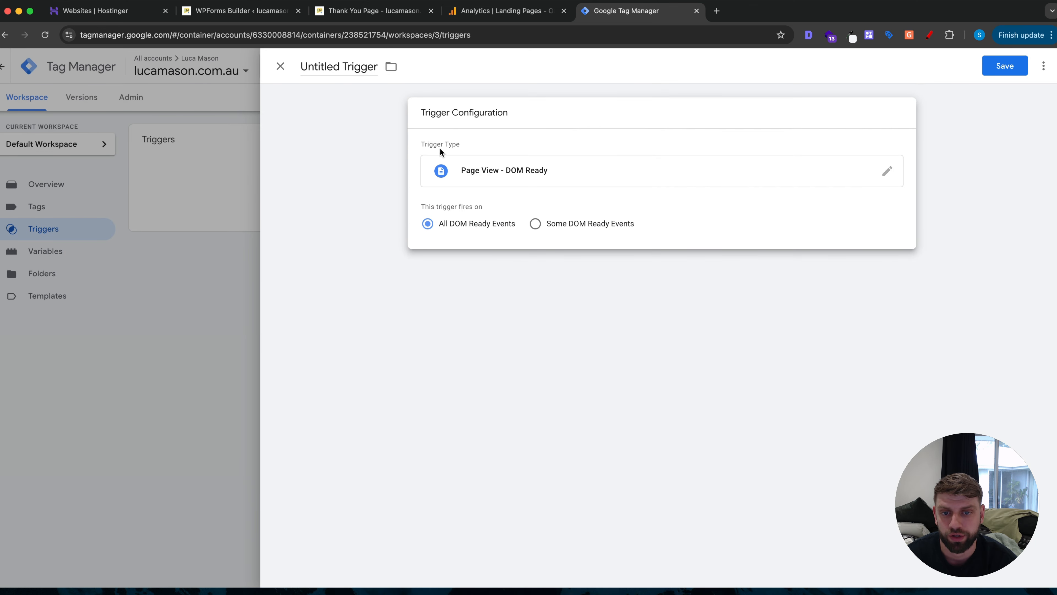
left_click(536, 224)
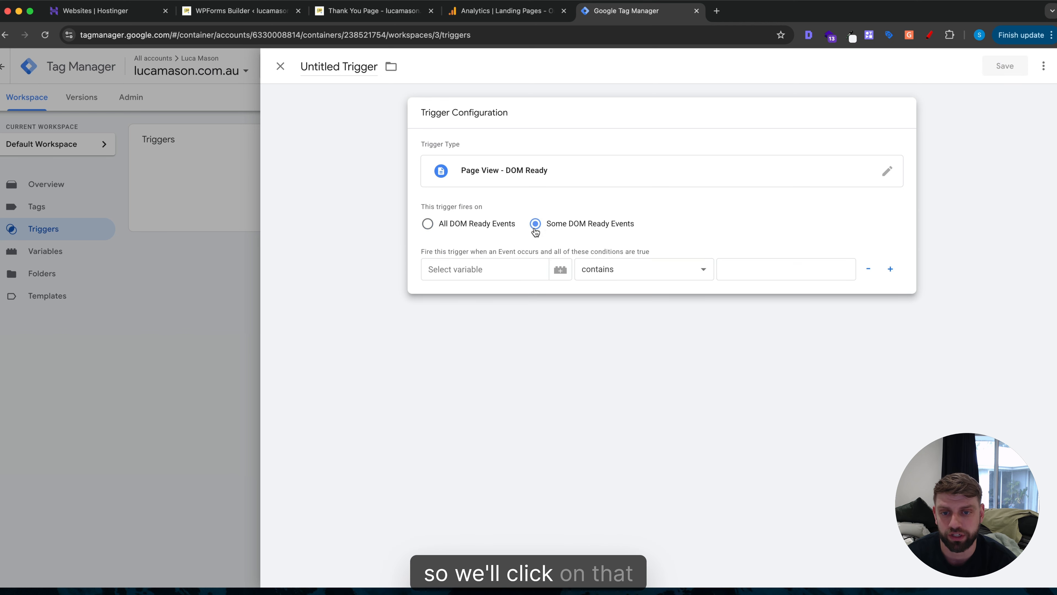
Add condition Page URL contains ?thank_you_form_submission and save as 'DOM ready - thank you'.
left_click(487, 269)
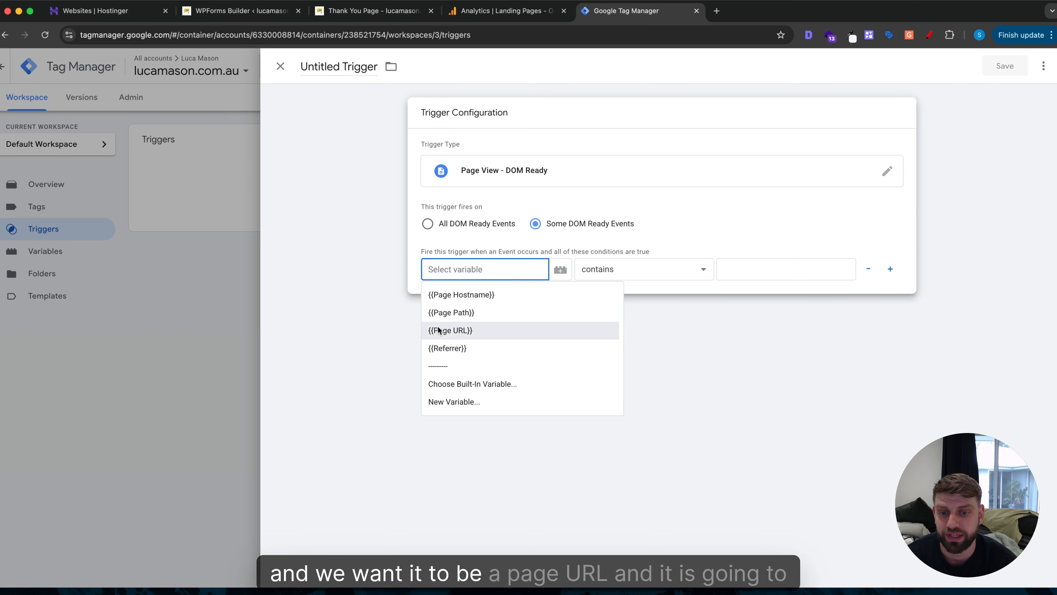
left_click(449, 330)
left_click(829, 266)
type("?thank_you_form_submission")
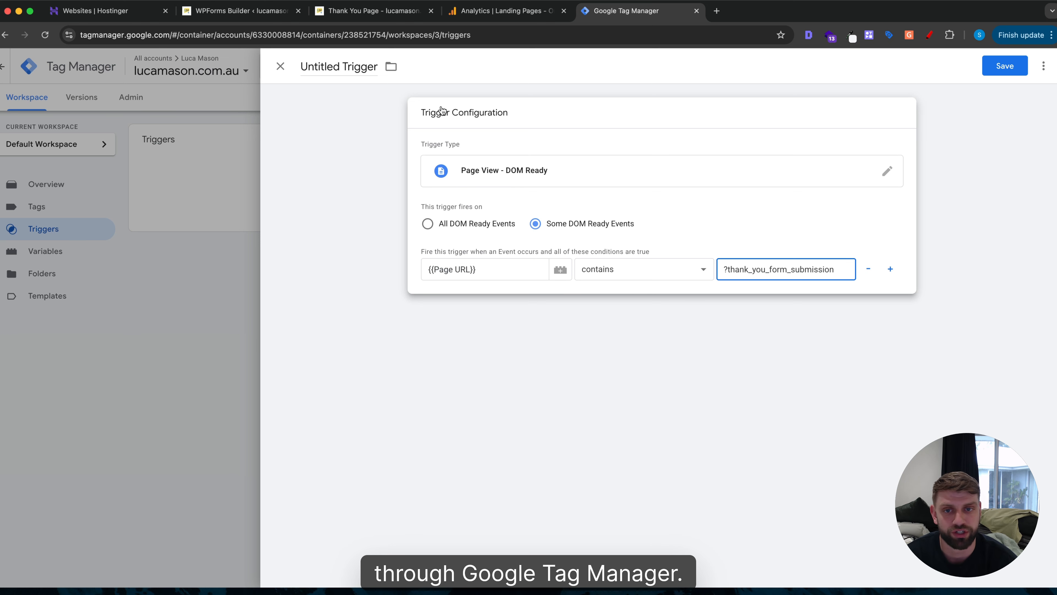
left_click(339, 66)
type("DOM rea")
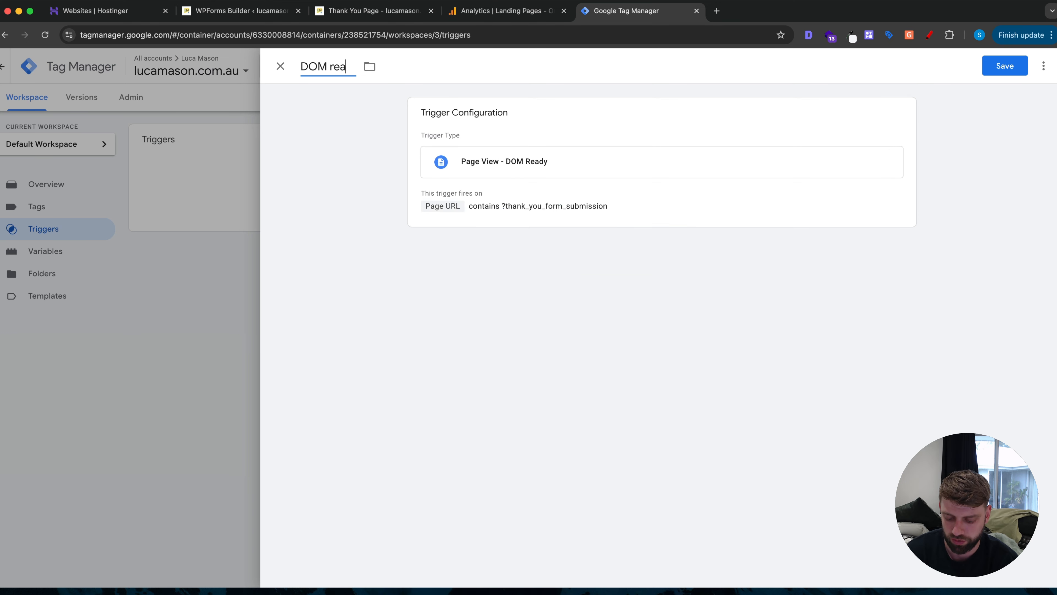
type("dy - thank you")
left_click(1005, 66)
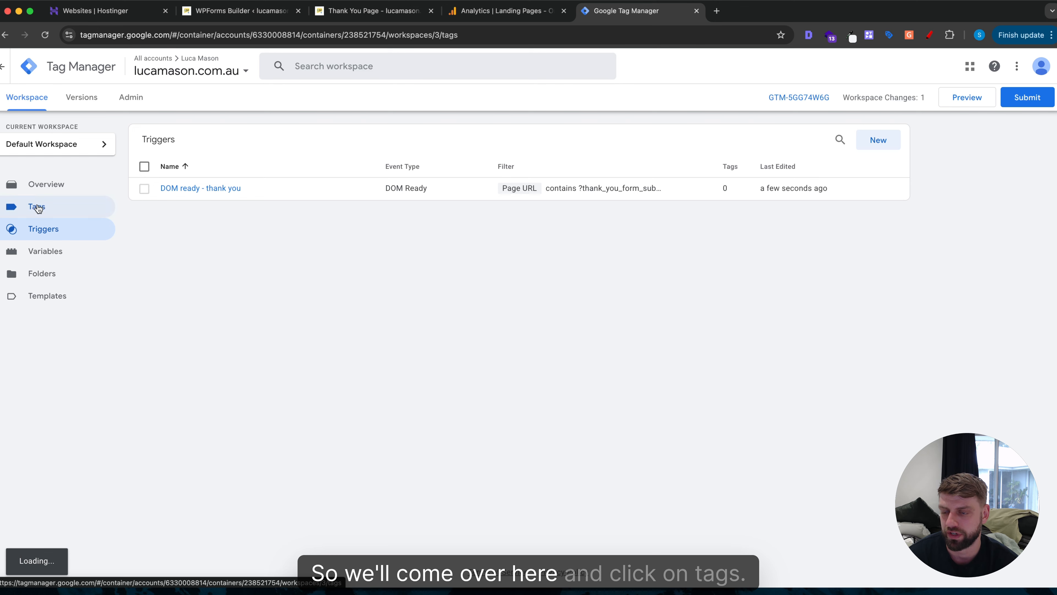
Begin a new Google Analytics: GA4 Event tag.
left_click(37, 207)
left_click(878, 142)
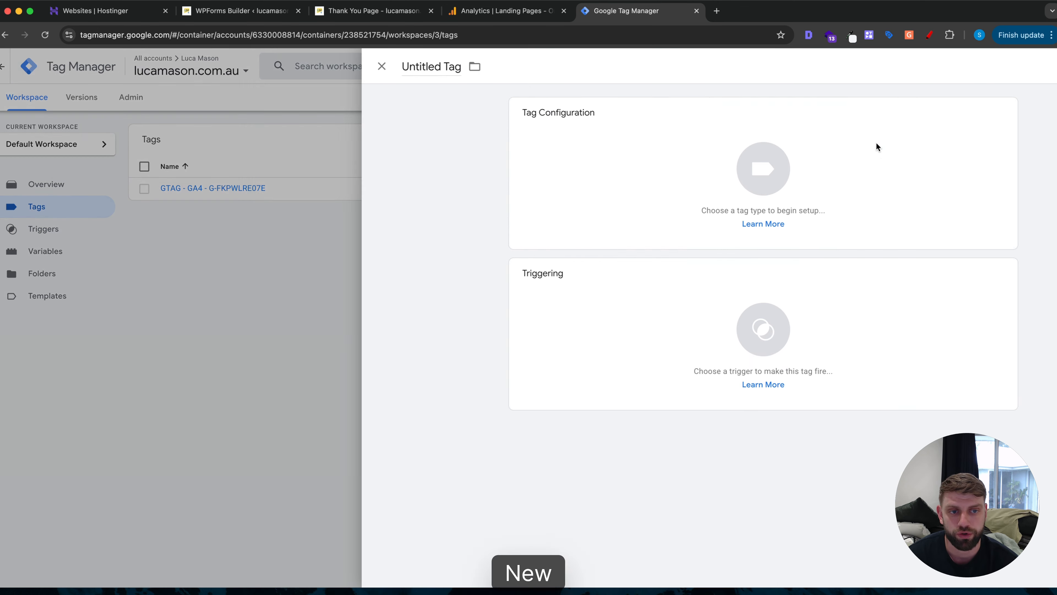
left_click(480, 138)
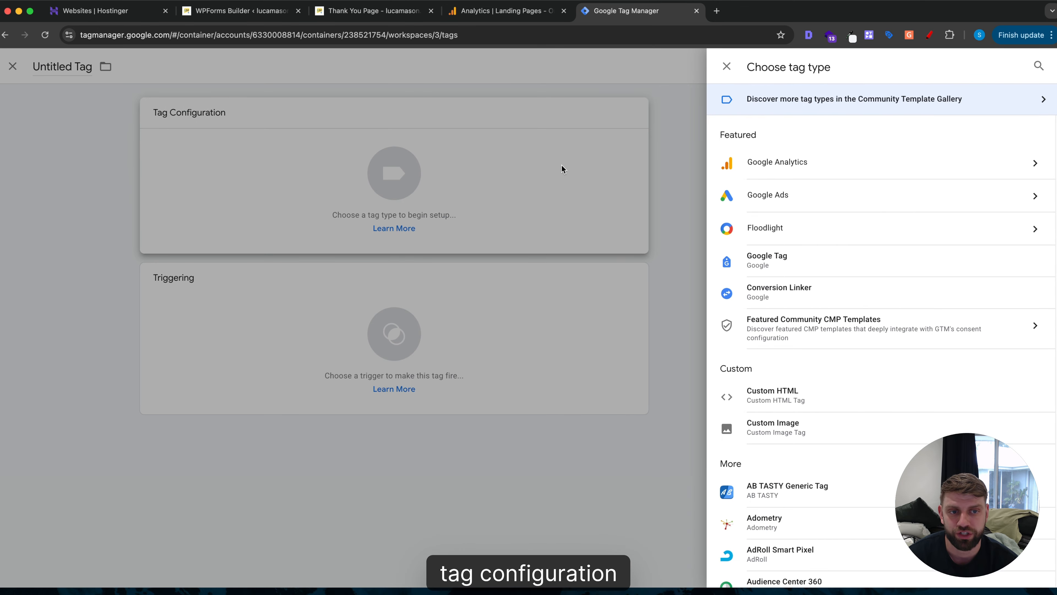
left_click(784, 168)
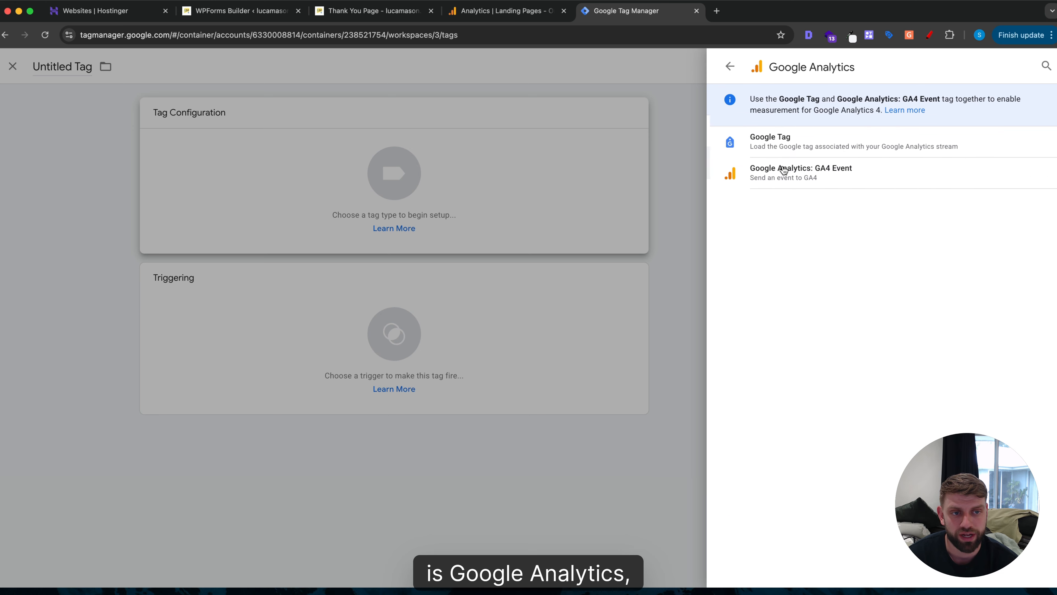
left_click(800, 171)
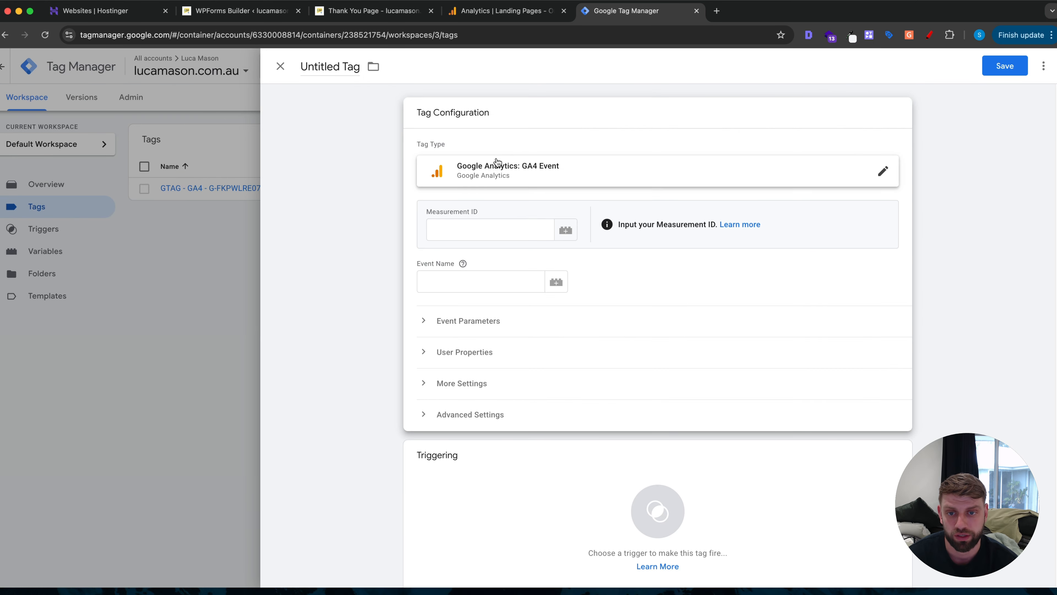
left_click(459, 228)
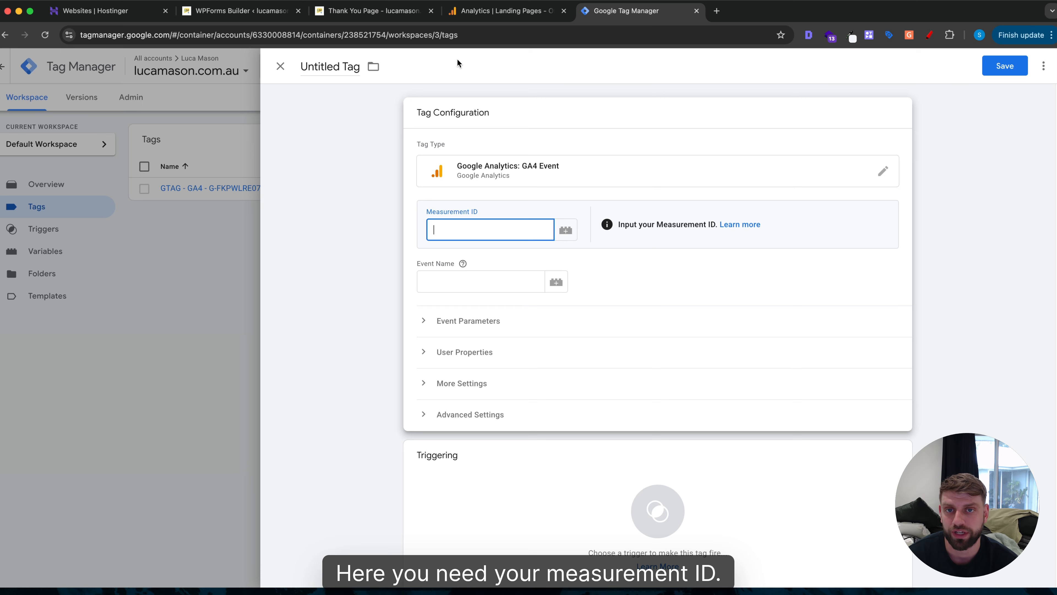
left_click(471, 17)
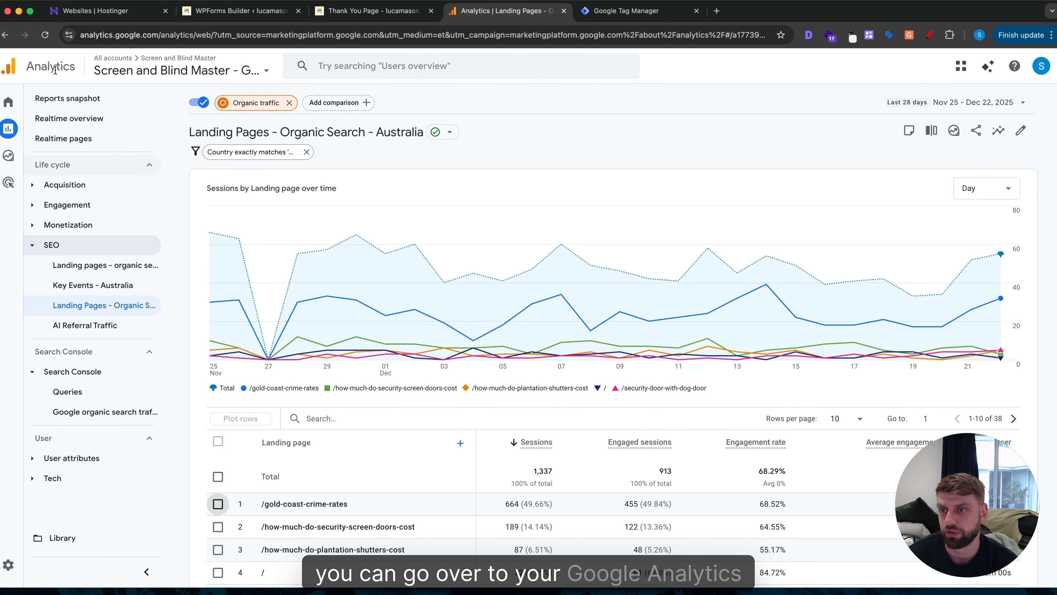
Open the site's Analytics property web stream details via Admin > Data streams to get the measurement ID.
left_click(133, 70)
scroll(36, 204, "up", 2)
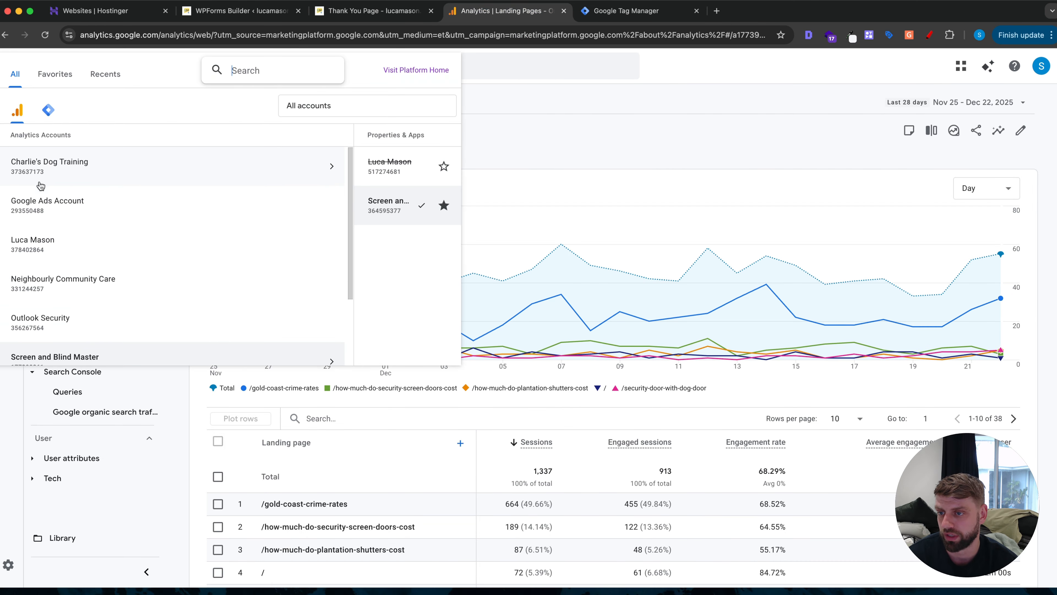
left_click(45, 243)
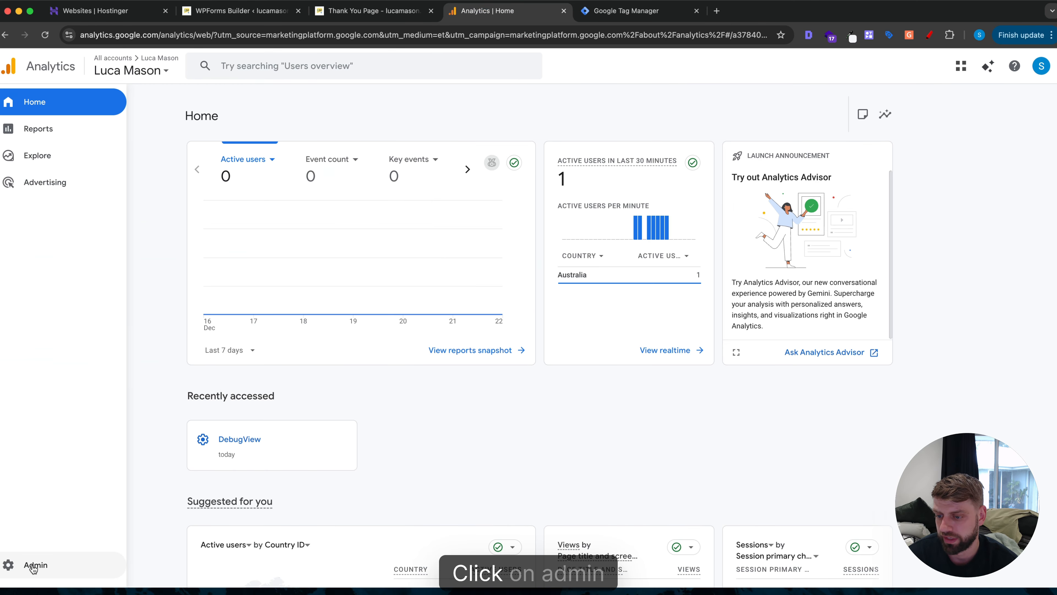
left_click(33, 566)
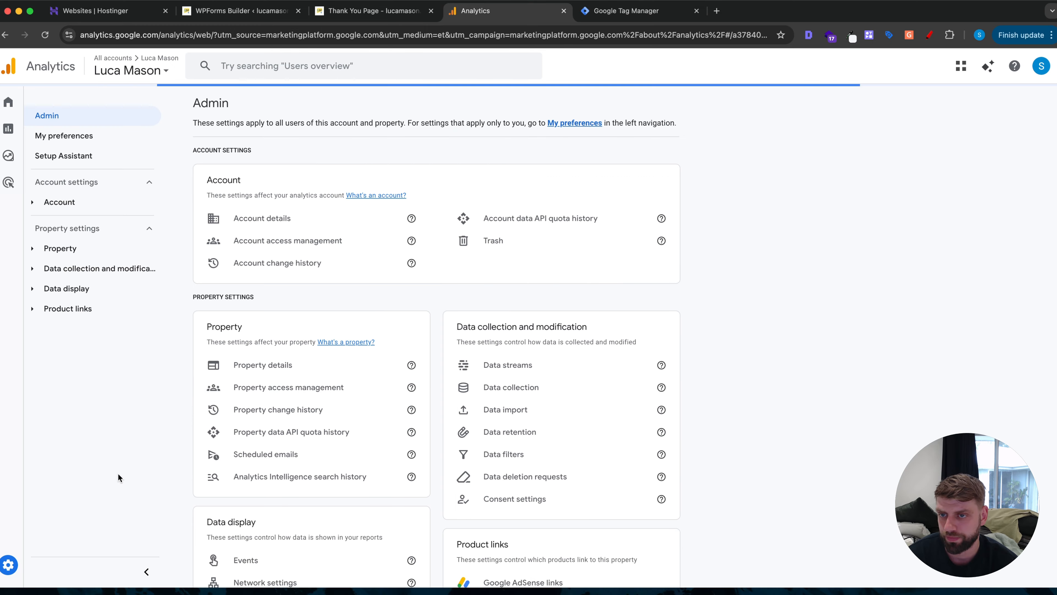
scroll(417, 410, "down", 1)
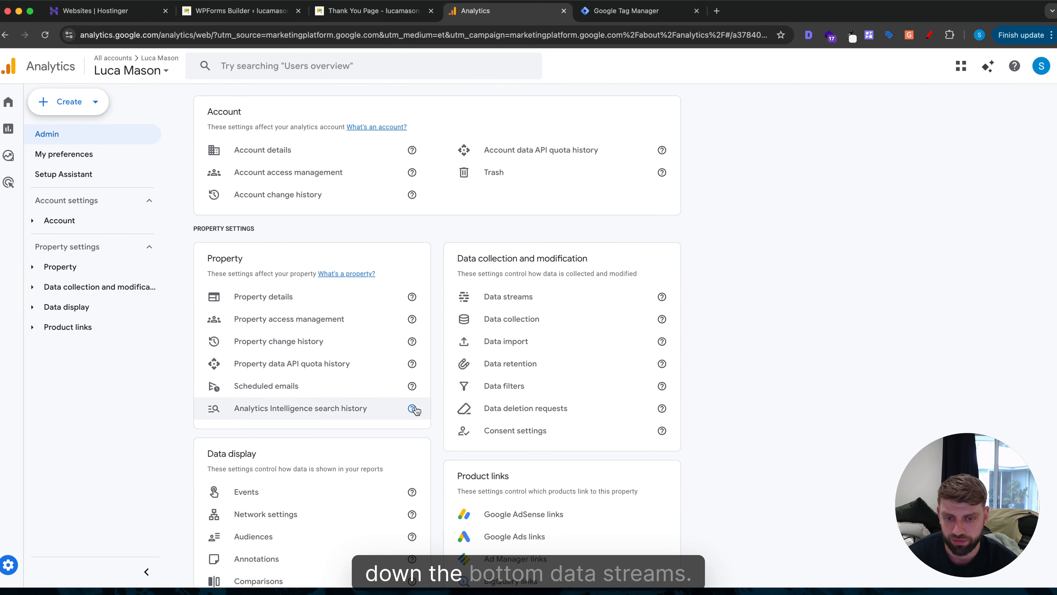
left_click(497, 296)
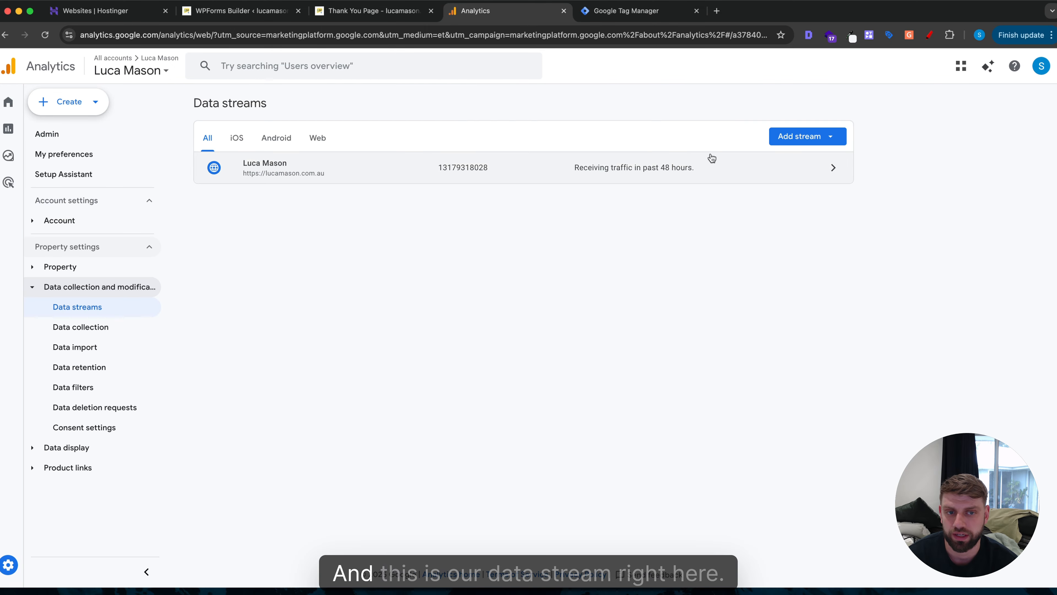
left_click(814, 169)
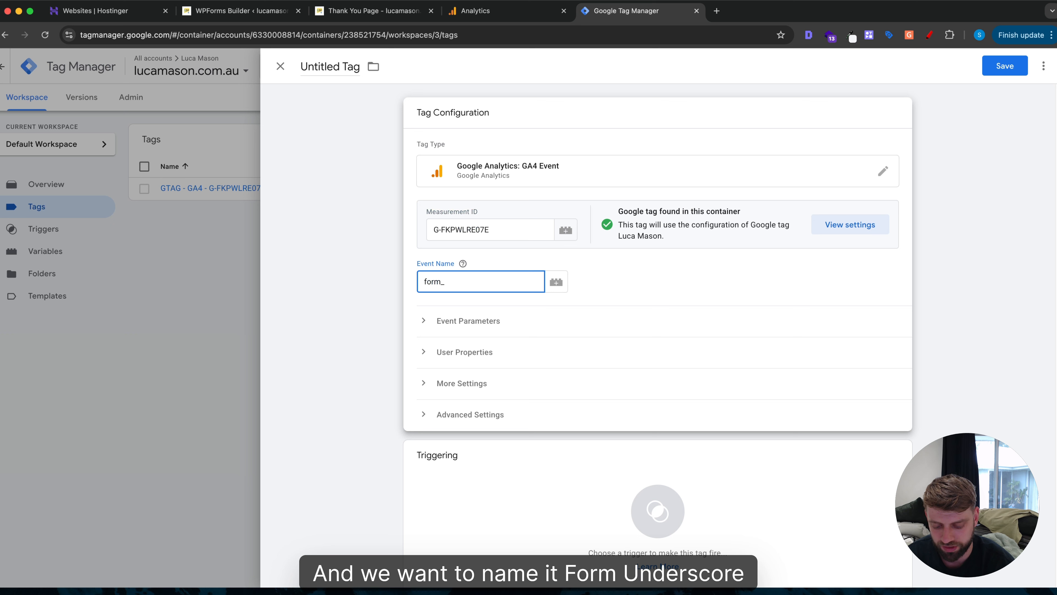
Complete the event name as form_submission and choose the tag's trigger.
type("submission")
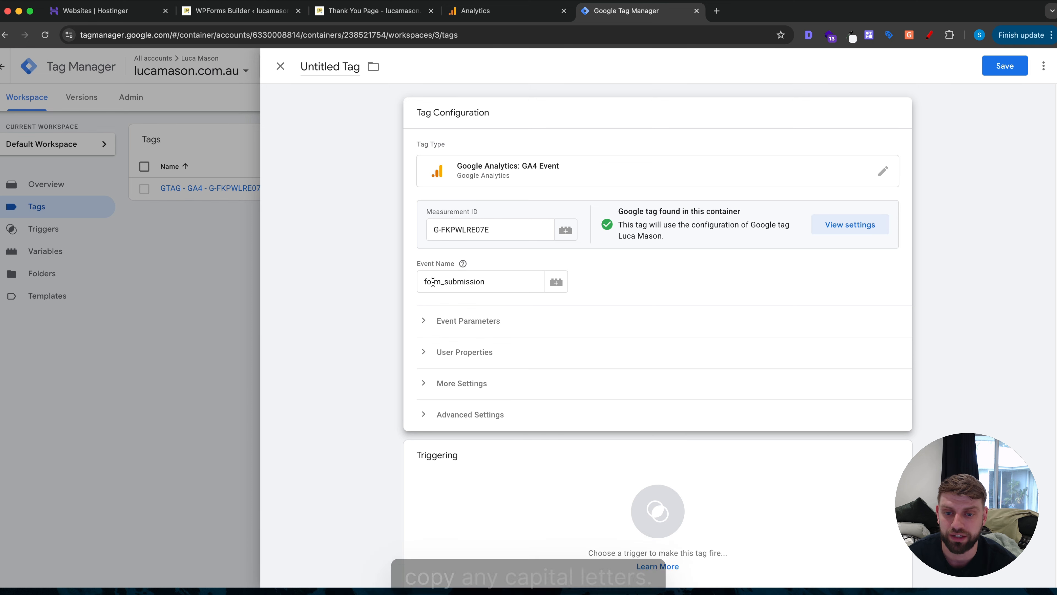
mouse_move(460, 267)
scroll(416, 231, "down", 1)
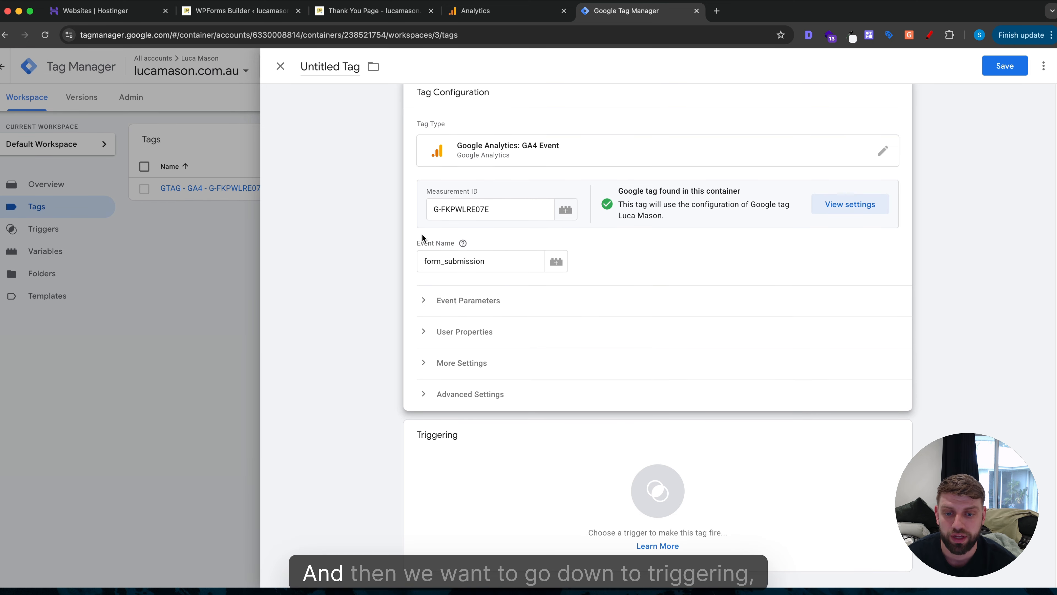
left_click(481, 448)
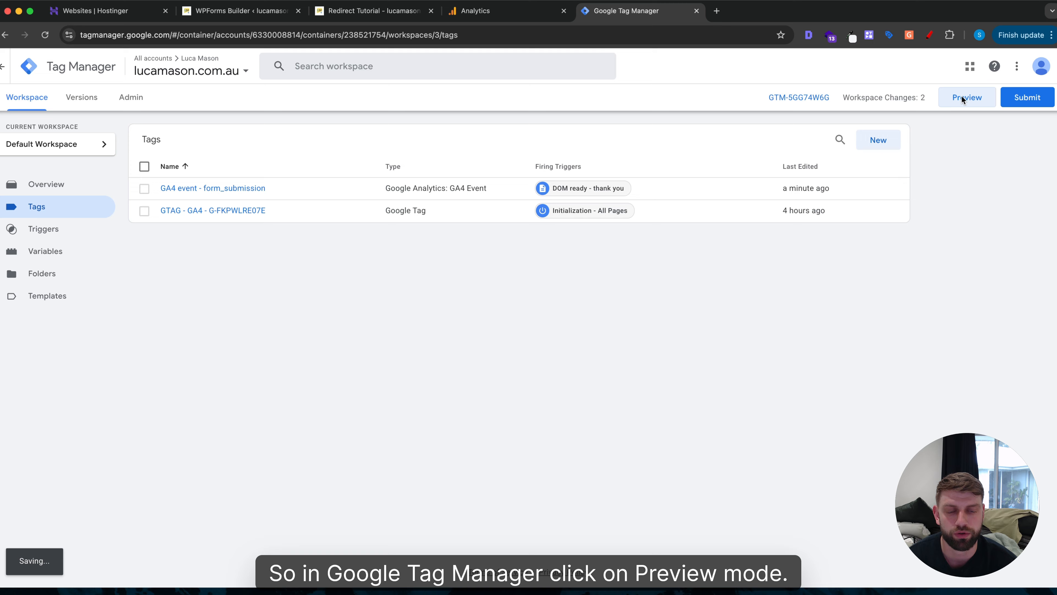
Start preview mode and connect Tag Assistant to the redirect-tutorial page URL.
left_click(962, 97)
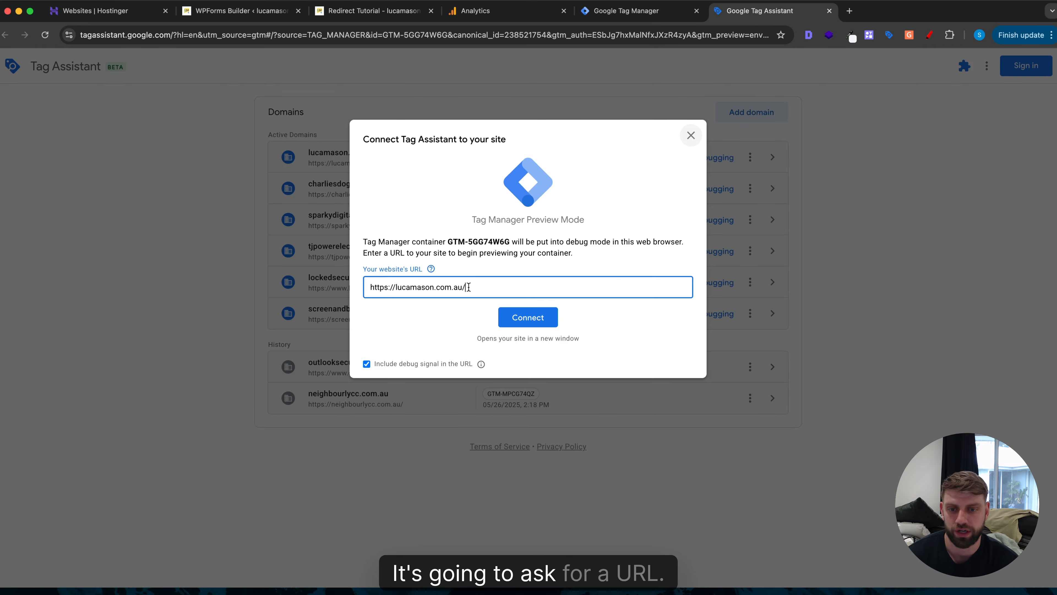
key("ctrl+a")
type("https://lucamason.com.au/redirect-tutorial/")
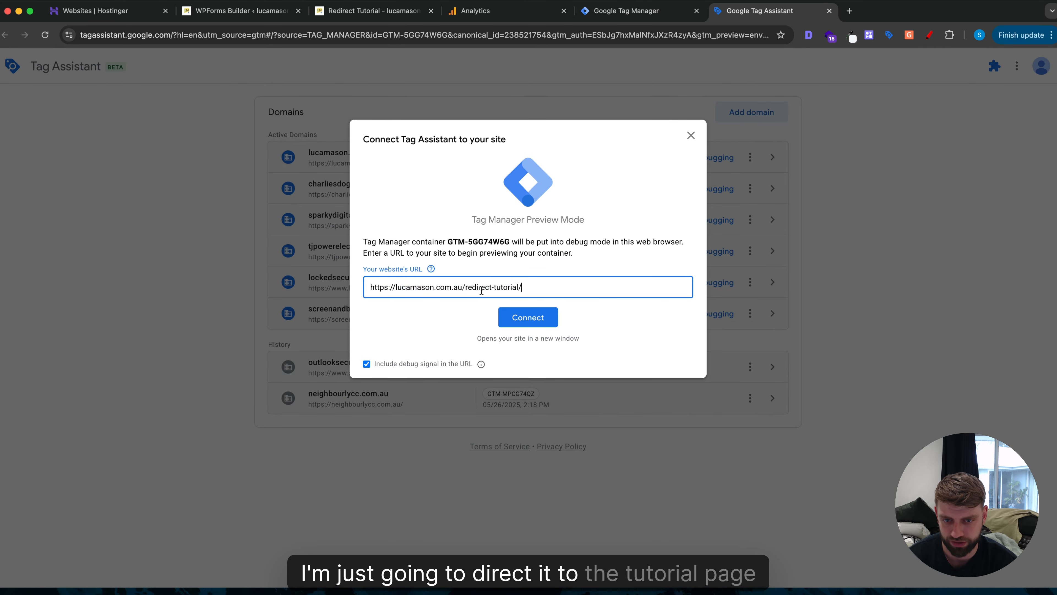
left_click(524, 317)
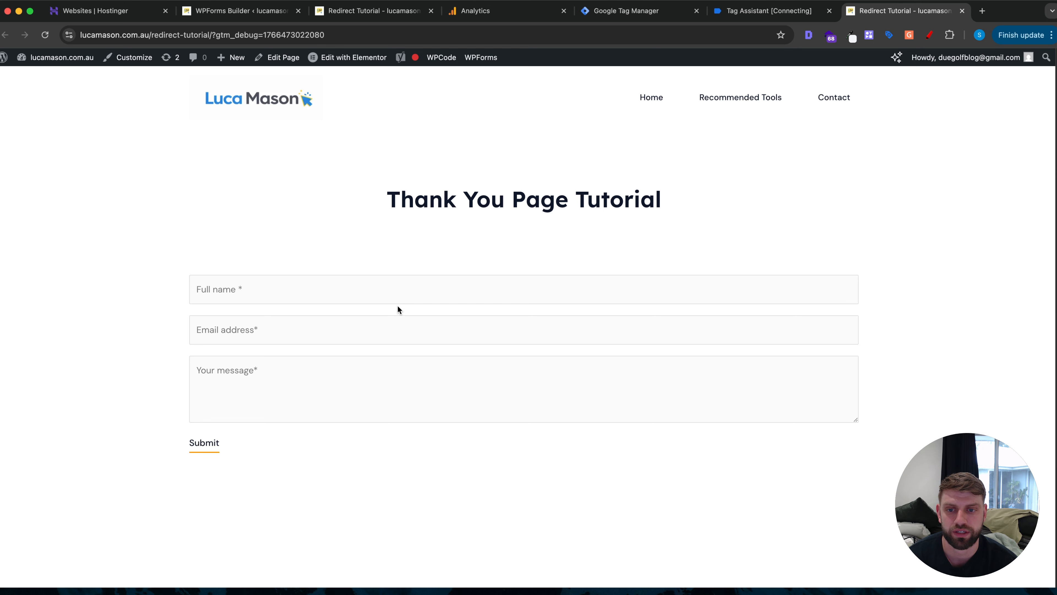
Submit the test form with name 'test' and confirm GA4 event - form_submission fired in Tag Assistant.
left_click(349, 290)
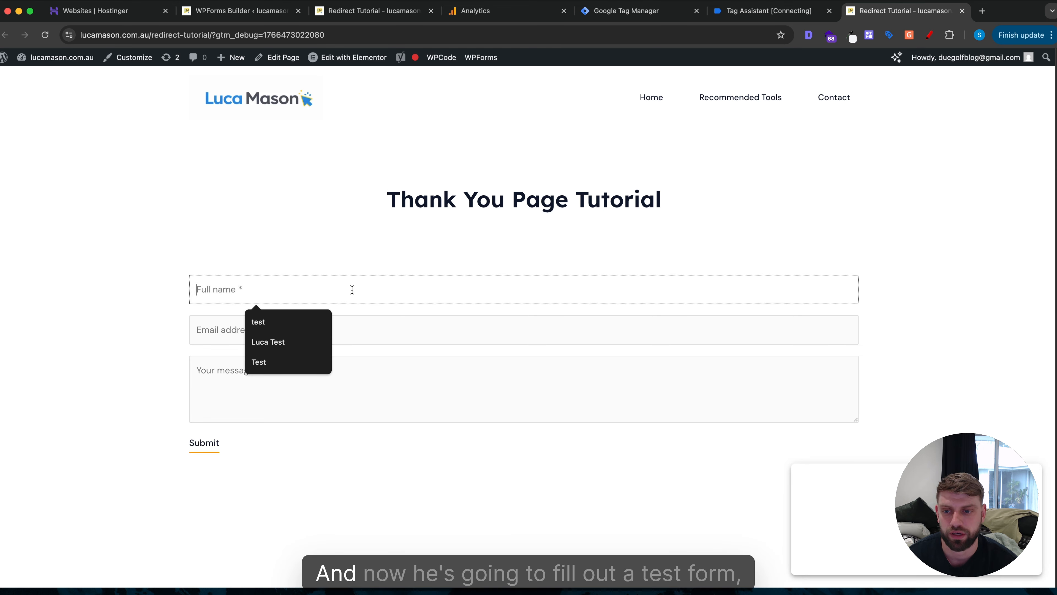
type("test")
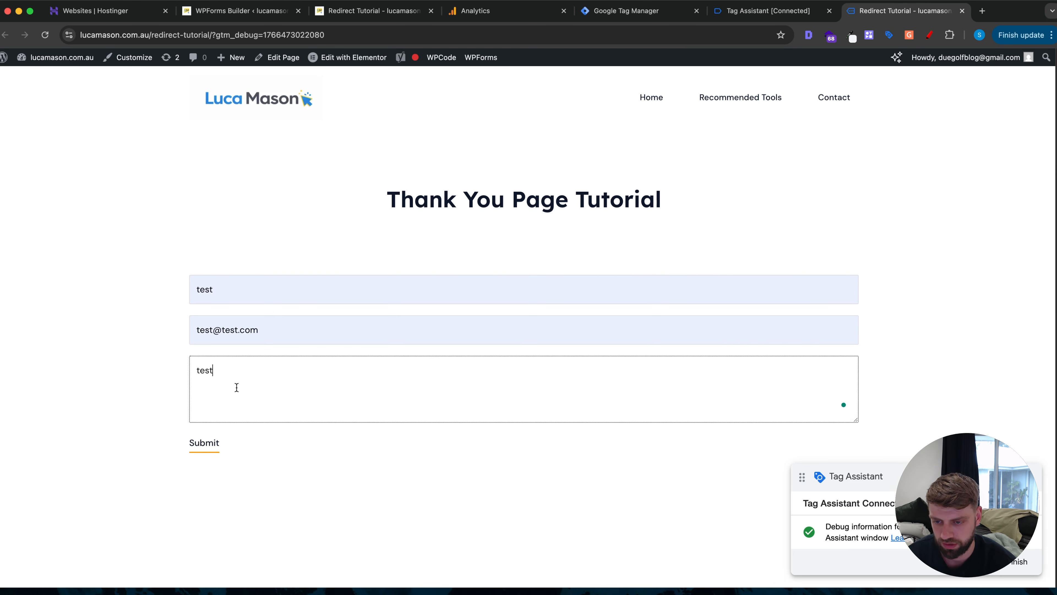
left_click(205, 444)
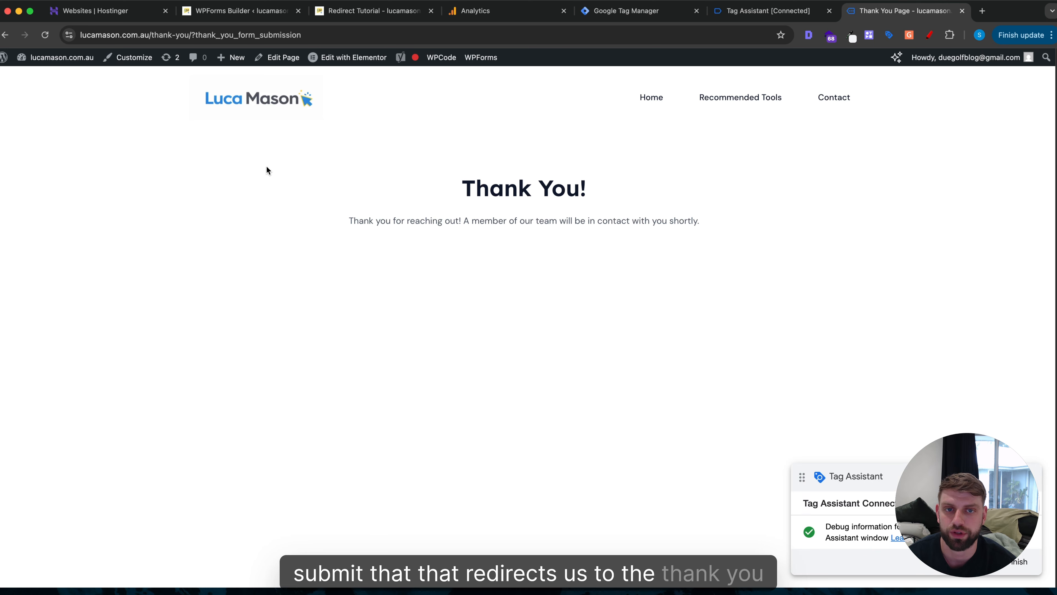
left_click(768, 11)
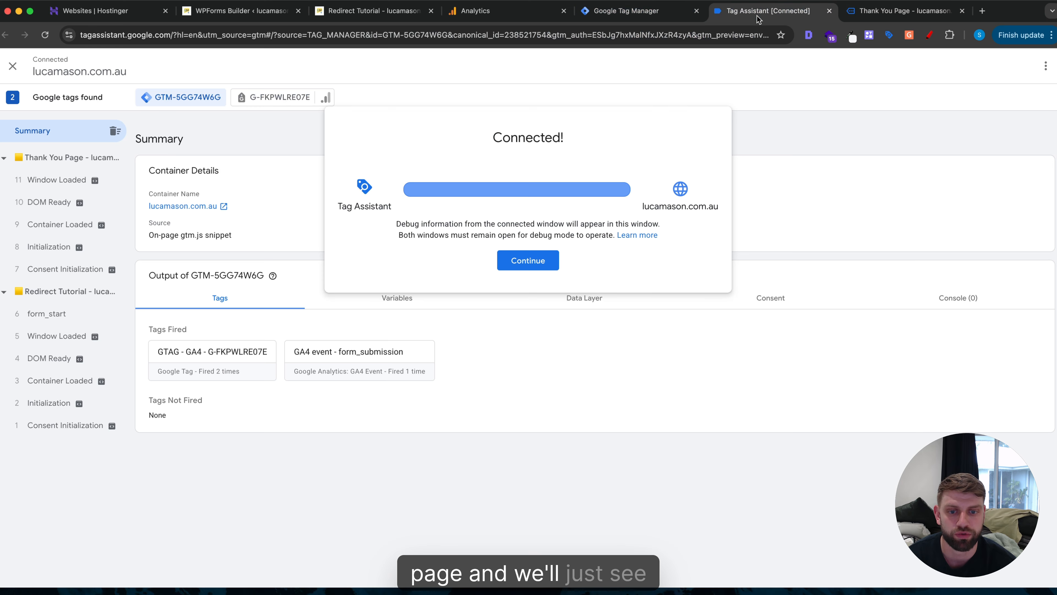
left_click(527, 260)
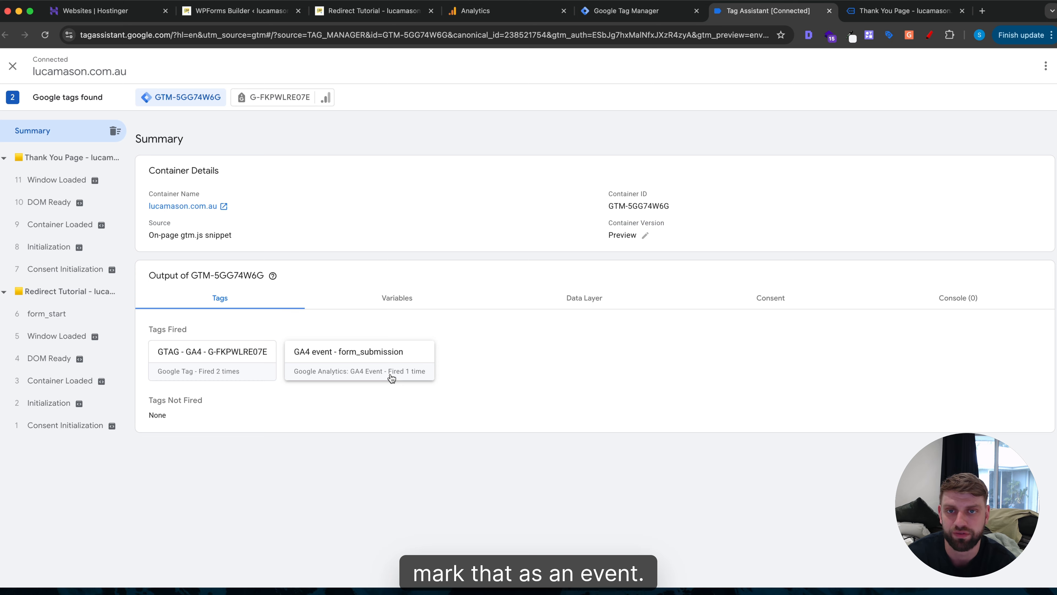
left_click(497, 5)
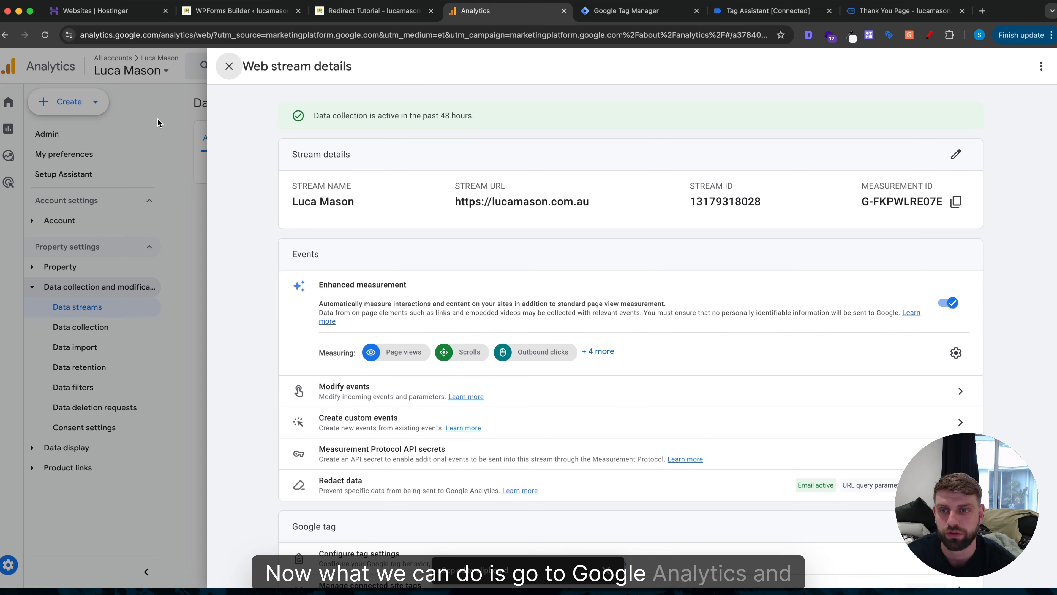
Open DebugView and inspect the form_submission event's parameters, including batch_ordering_id.
left_click(195, 86)
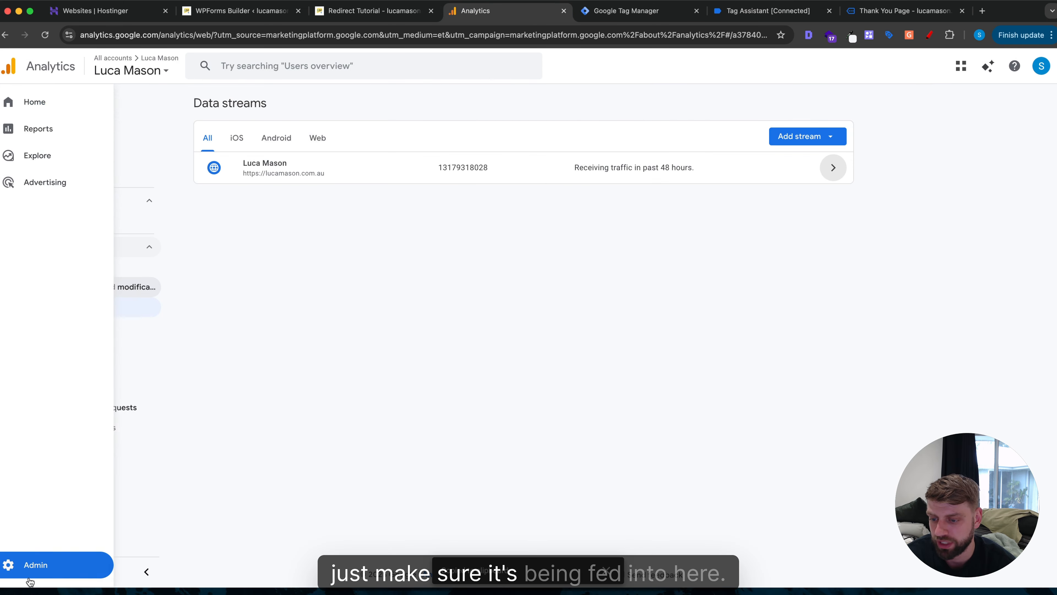
left_click(16, 569)
scroll(283, 441, "down", 8)
left_click(254, 517)
left_click(441, 237)
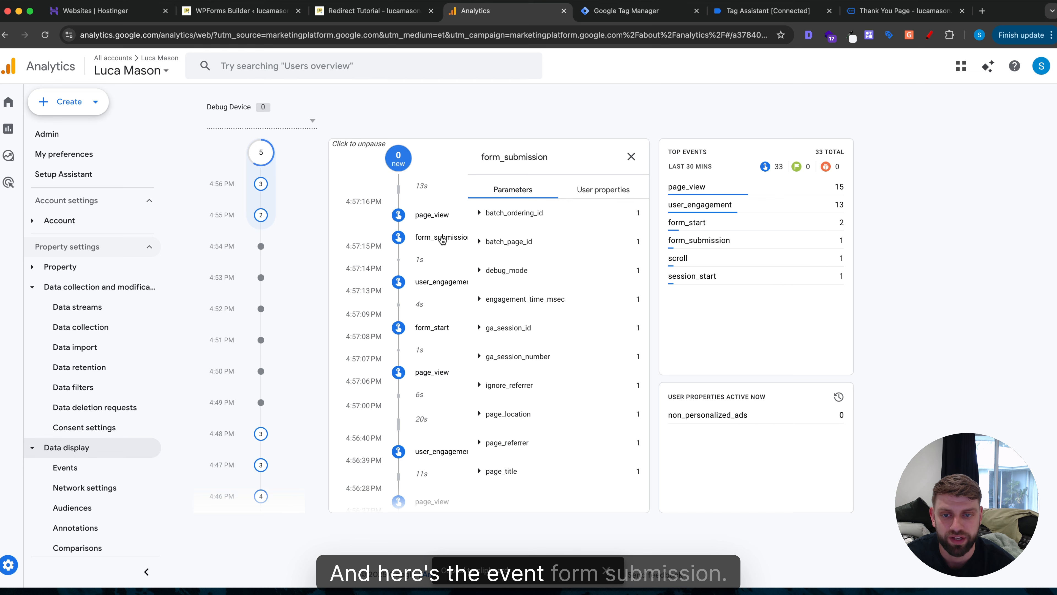
left_click(516, 212)
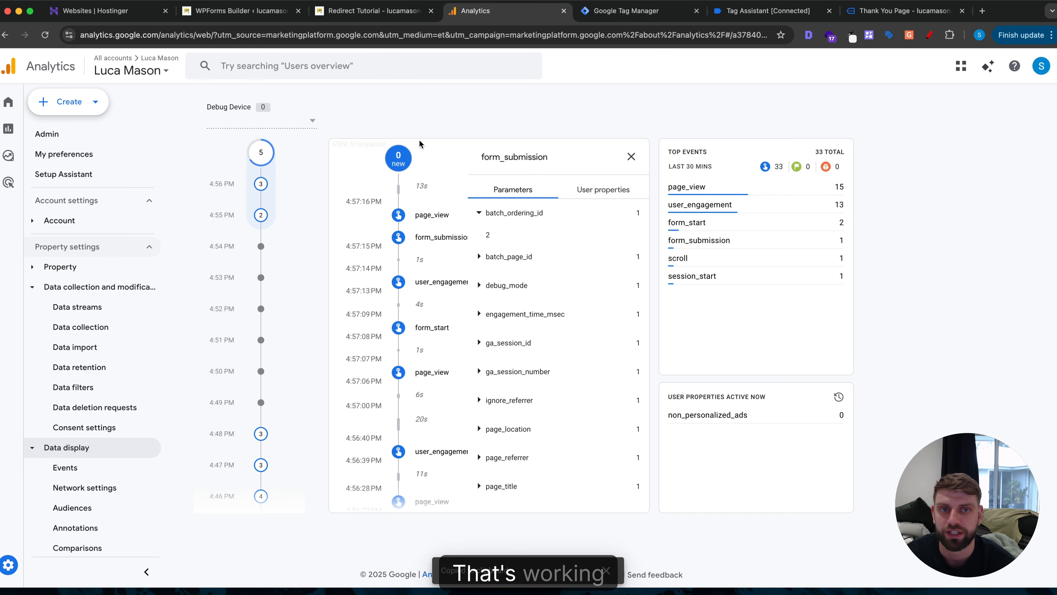
left_click(876, 16)
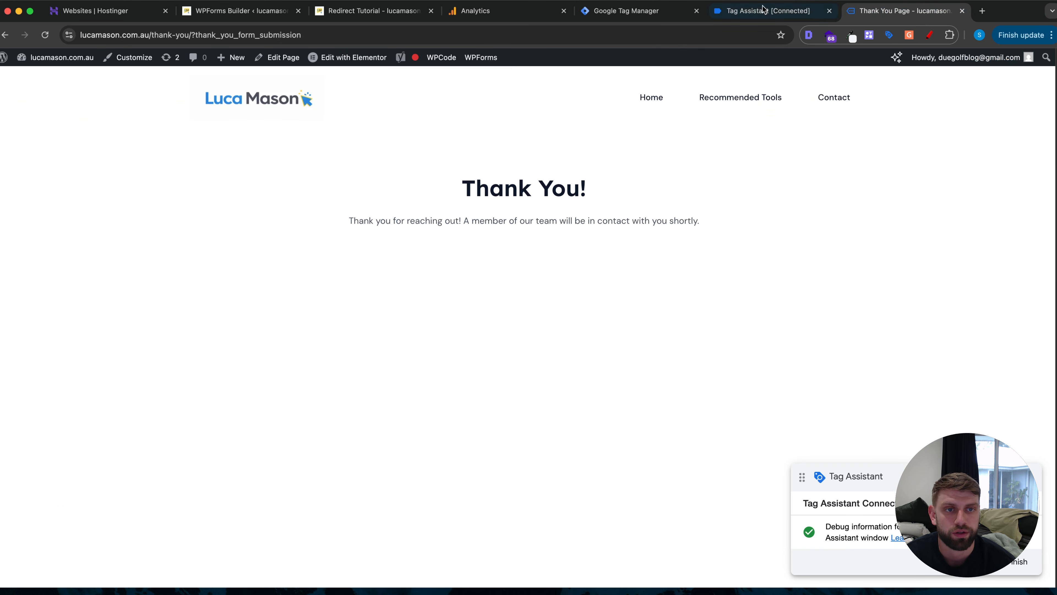